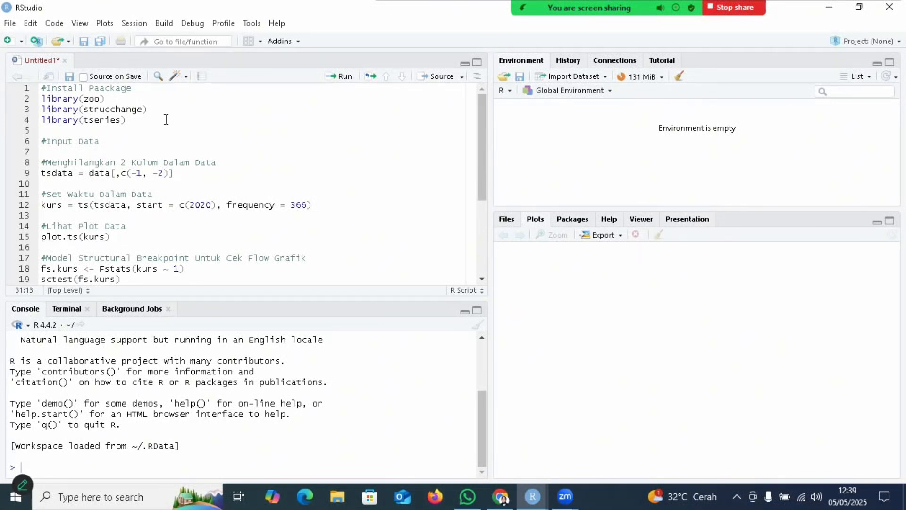
Step: Start an Excel dataset import and choose the file Data Structural Break Test from the Downloads folder
{"action": "left_click", "coordinate": [9, 22]}
{"action": "mouse_move", "coordinate": [53, 247]}
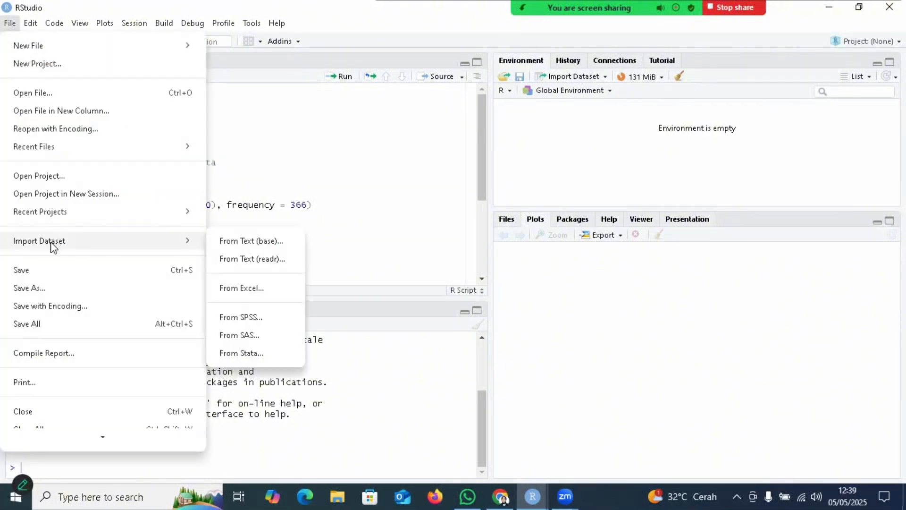
{"action": "left_click", "coordinate": [232, 291]}
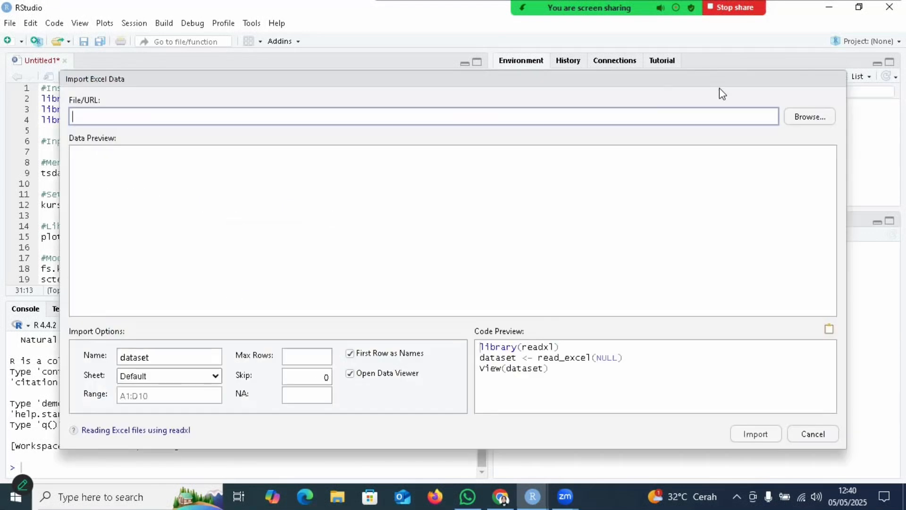
{"action": "left_click", "coordinate": [801, 118]}
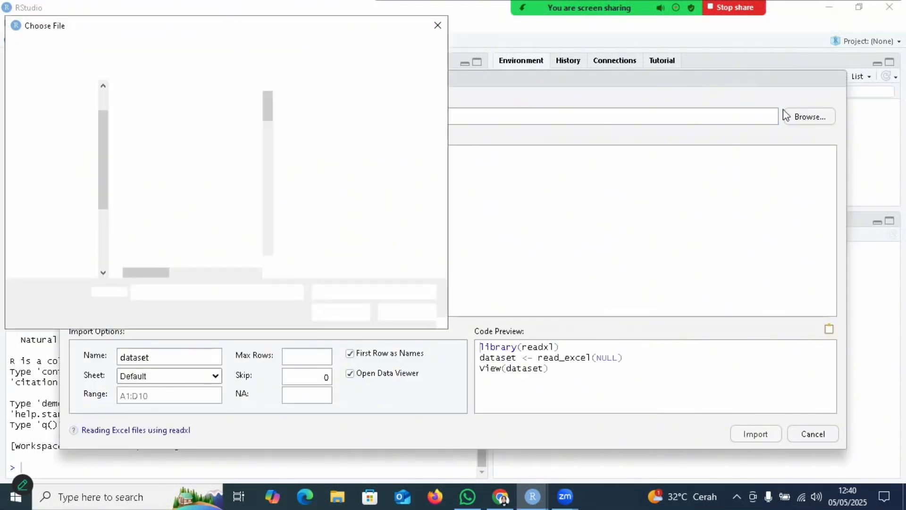
{"action": "left_click", "coordinate": [71, 88]}
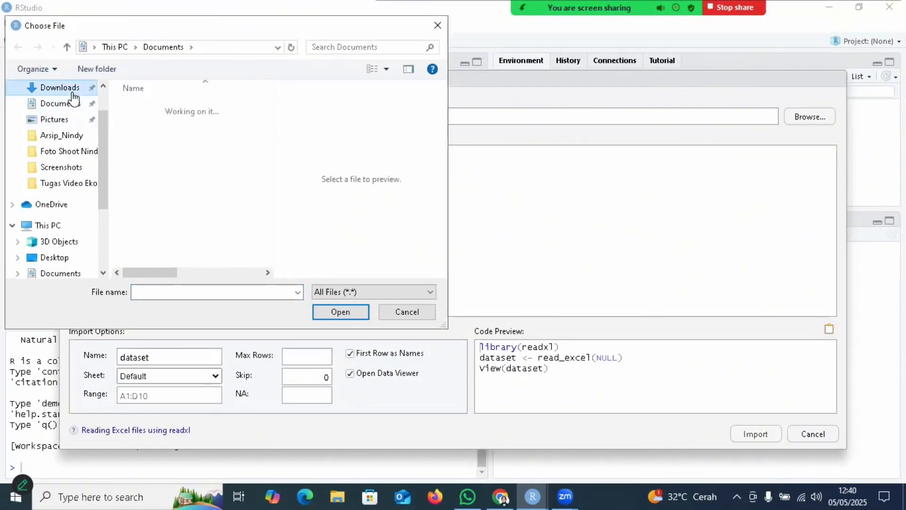
{"action": "left_click_drag", "start_coordinate": [266, 98], "coordinate": [266, 99]}
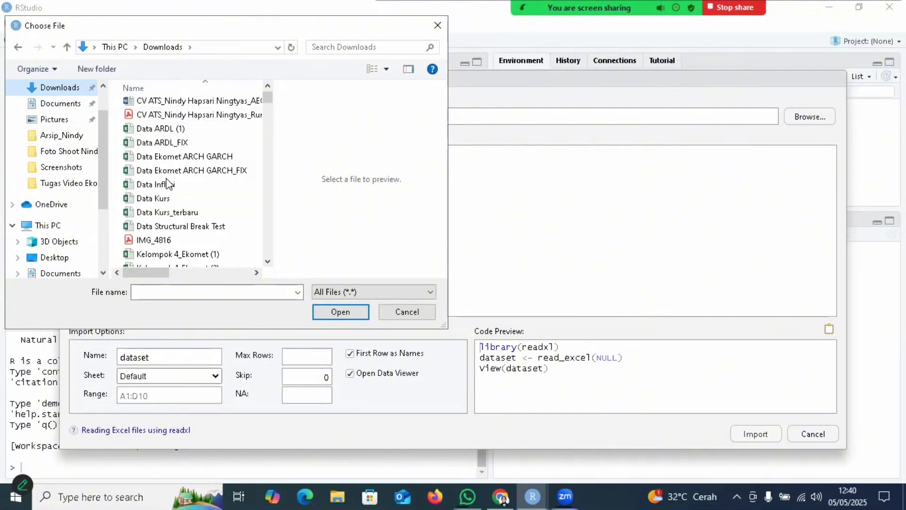
{"action": "left_click", "coordinate": [186, 228]}
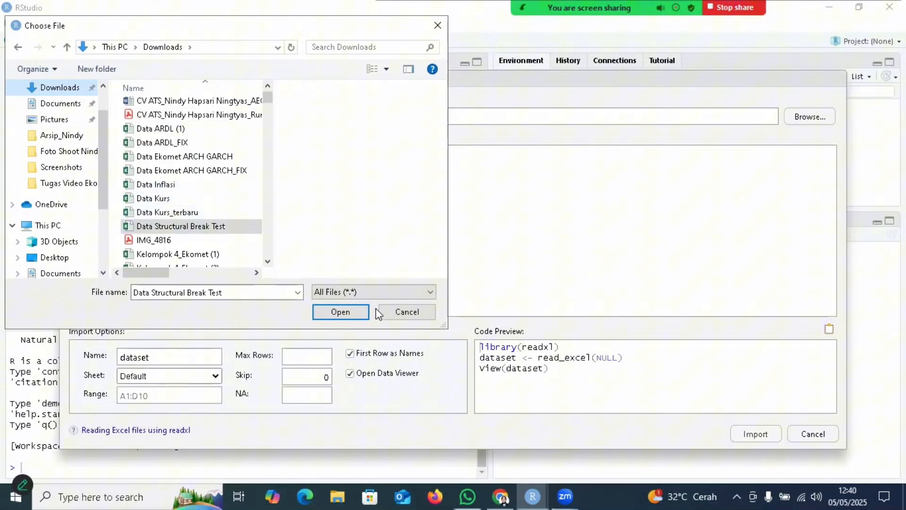
{"action": "left_click", "coordinate": [341, 313]}
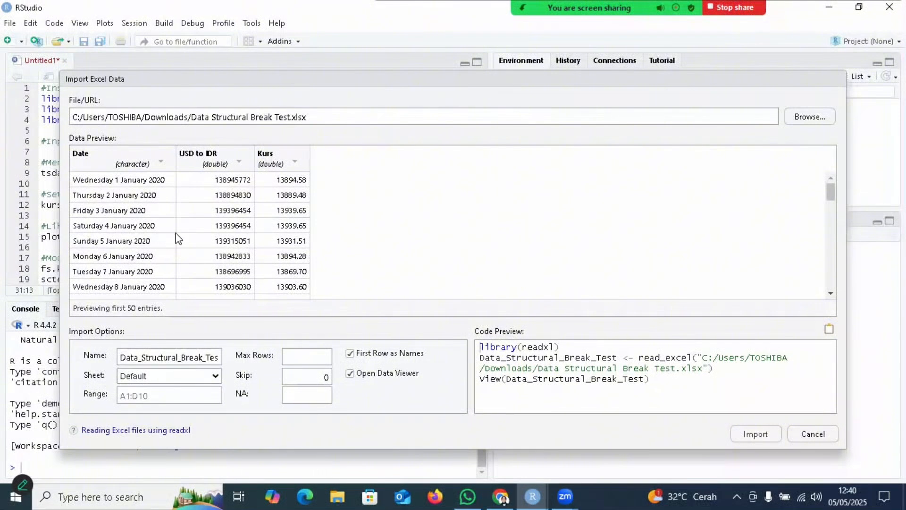
Step: Name the dataset data, import it, and return to the Untitled1 script
{"action": "left_click", "coordinate": [180, 355]}
{"action": "key", "text": "ctrl+a"}
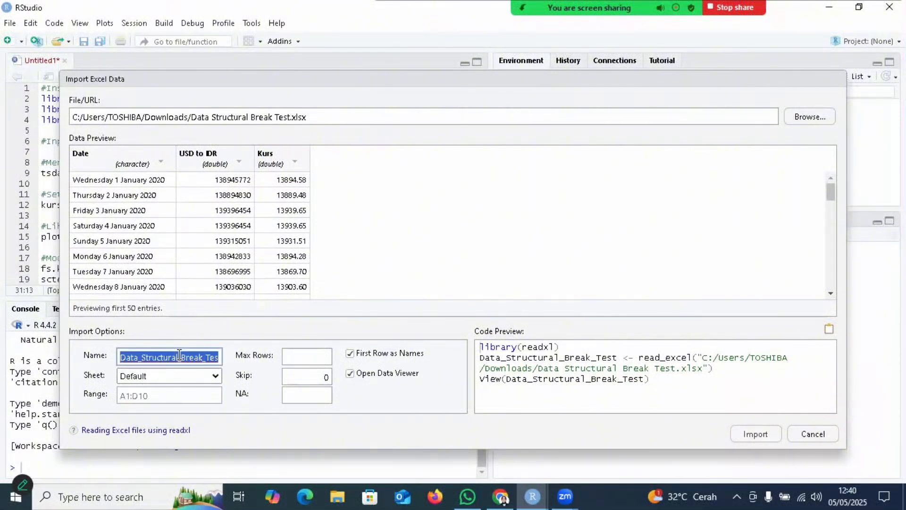
{"action": "key", "text": "BackSpace"}
{"action": "type", "text": "data"}
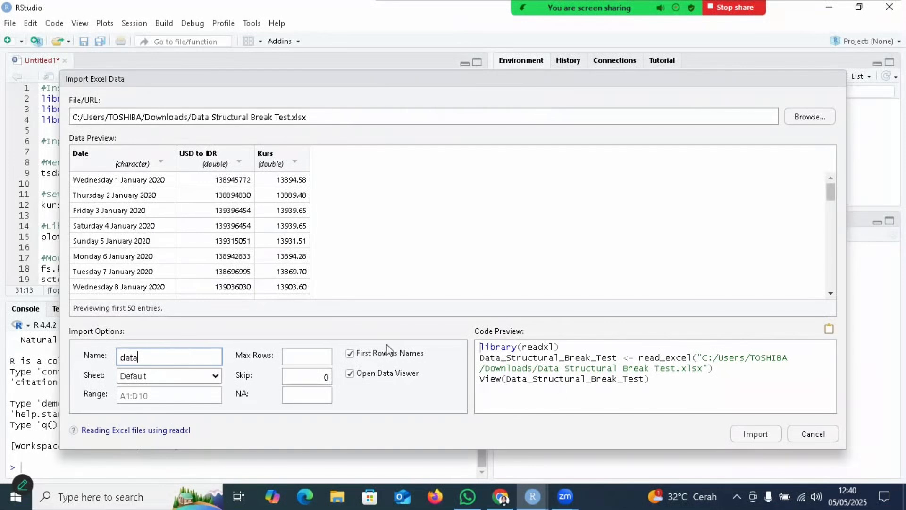
{"action": "left_click", "coordinate": [757, 437]}
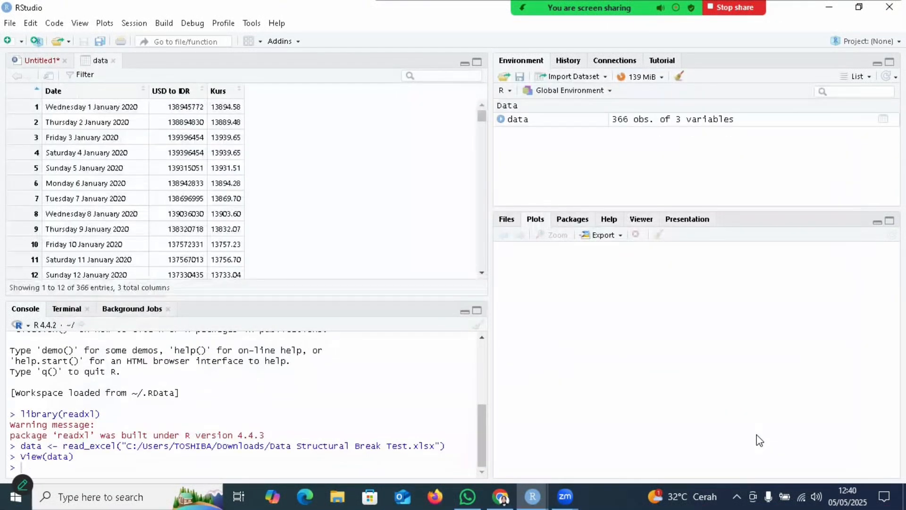
{"action": "left_click", "coordinate": [42, 60]}
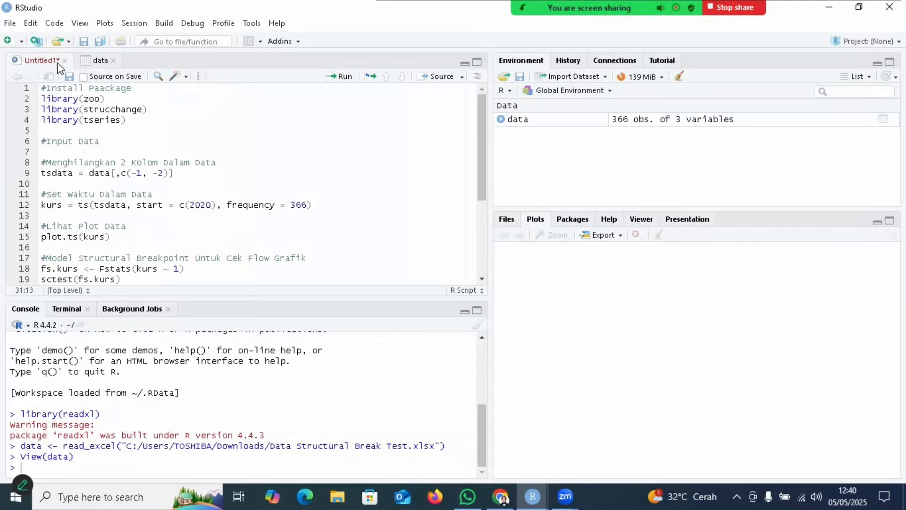
{"action": "left_click", "coordinate": [10, 23]}
{"action": "mouse_move", "coordinate": [59, 44]}
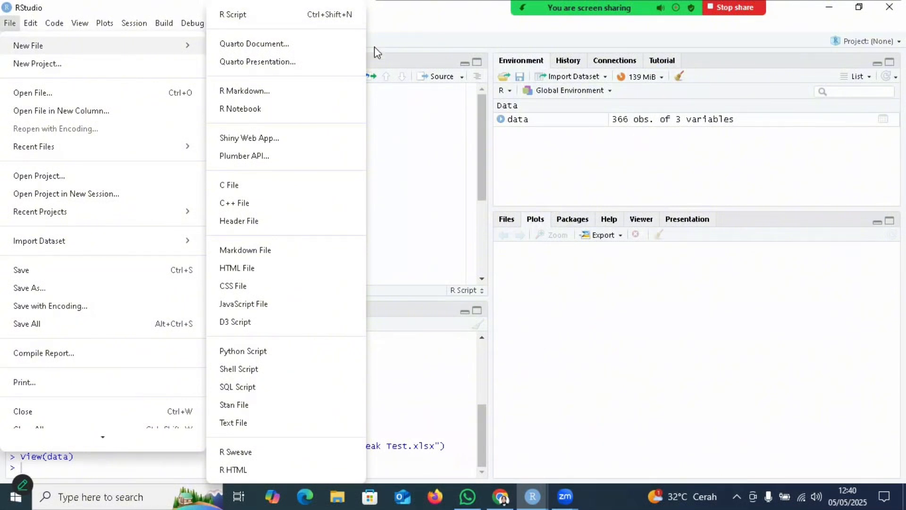
{"action": "left_click", "coordinate": [404, 126]}
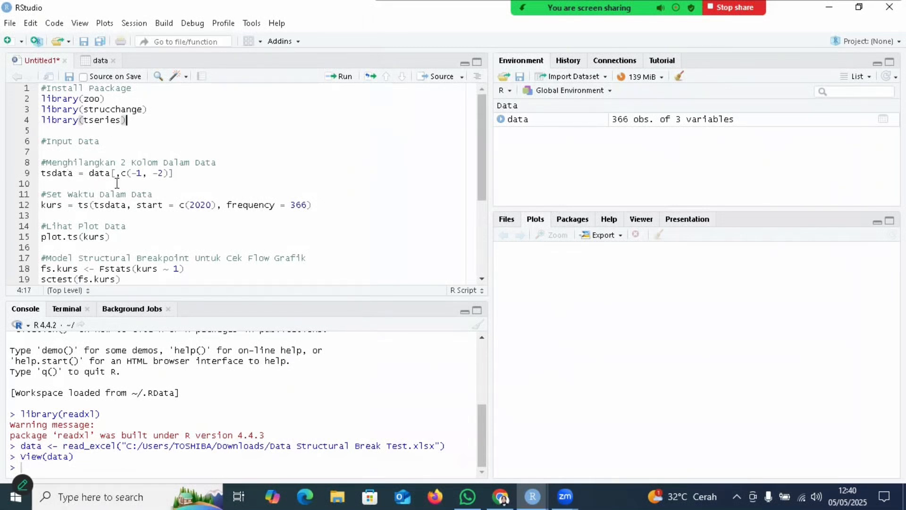
{"action": "left_click", "coordinate": [100, 61]}
{"action": "left_click", "coordinate": [45, 61]}
Step: Find the zoo package in the package list and load it
{"action": "left_click", "coordinate": [577, 224]}
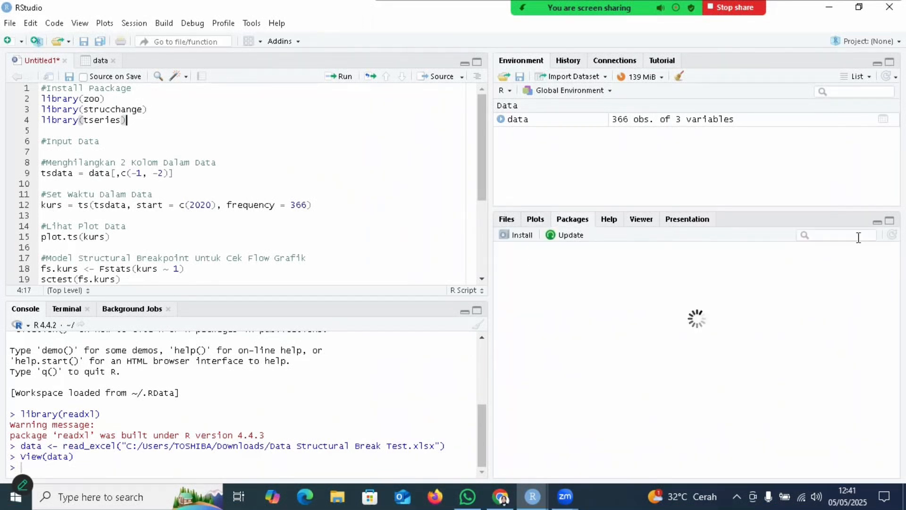
{"action": "left_click", "coordinate": [842, 235]}
{"action": "type", "text": "zoo"}
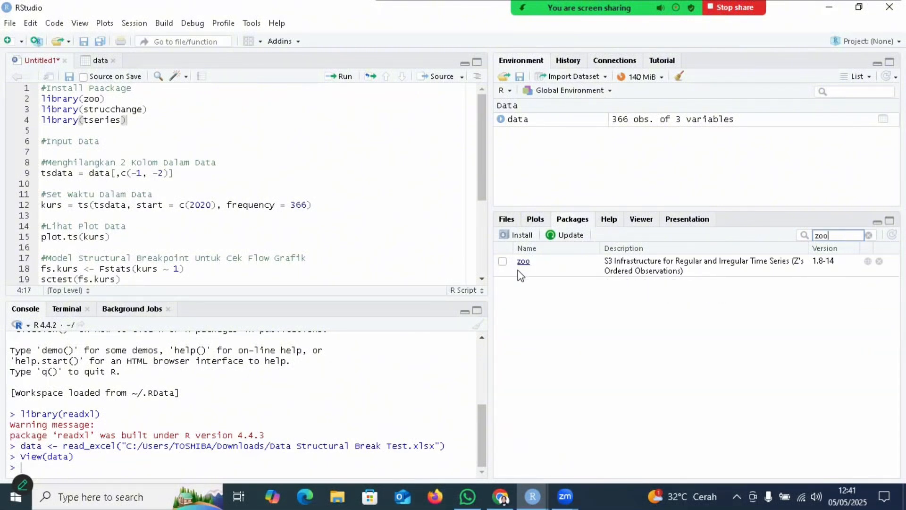
{"action": "left_click", "coordinate": [503, 262]}
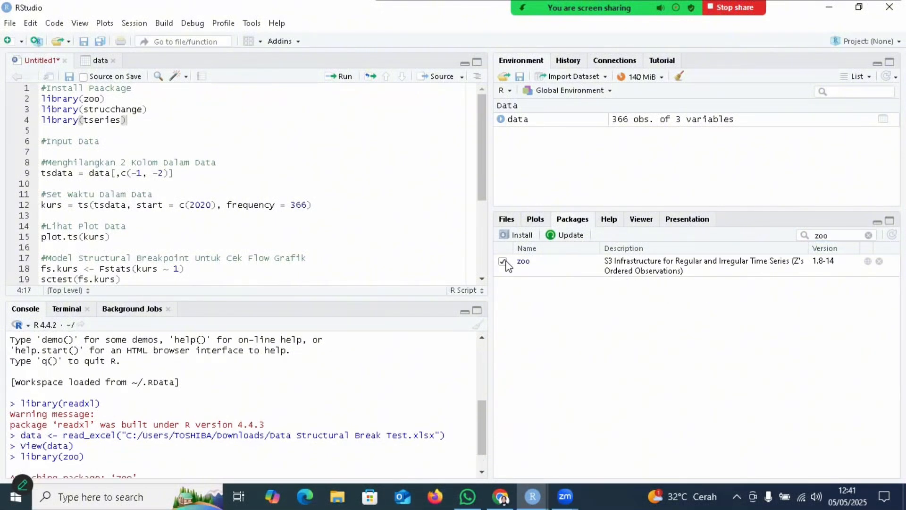
{"action": "left_click", "coordinate": [522, 236]}
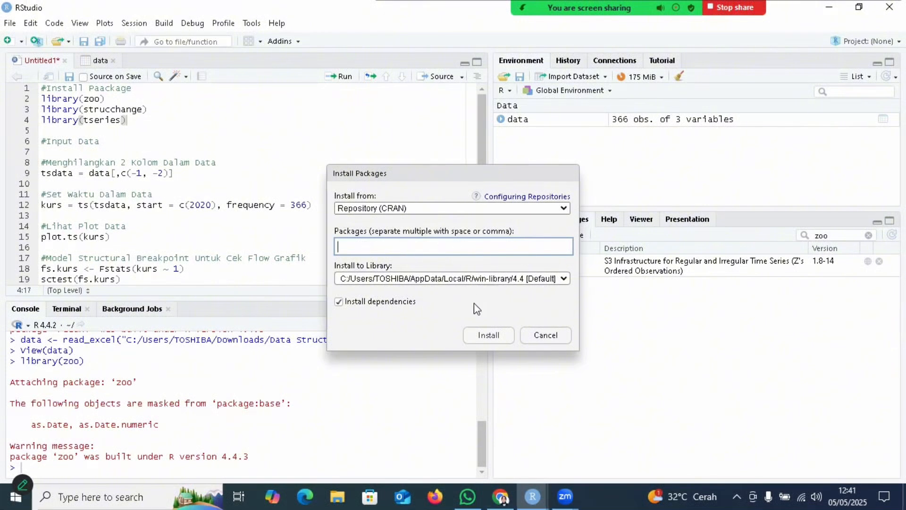
{"action": "left_click", "coordinate": [538, 335]}
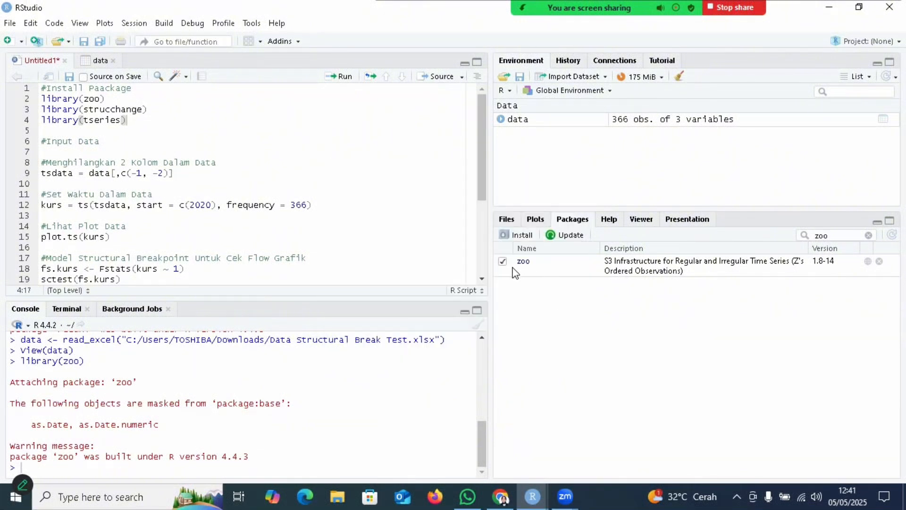
Step: Search the package list for struc and load the strucchange package
{"action": "left_click", "coordinate": [869, 236]}
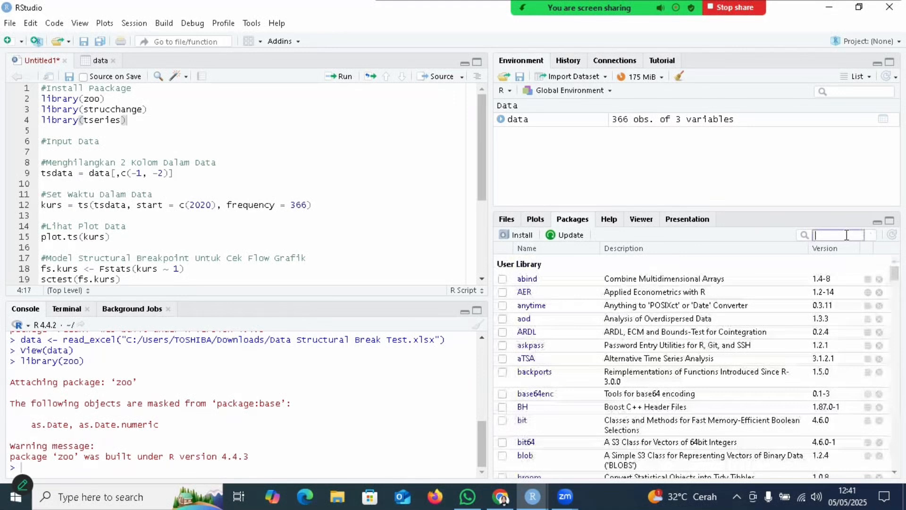
{"action": "type", "text": "struc"}
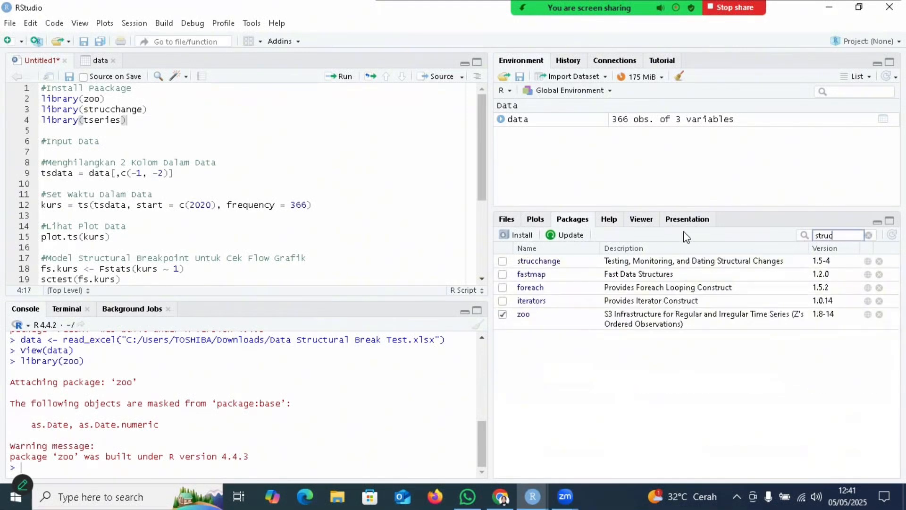
{"action": "left_click", "coordinate": [502, 261]}
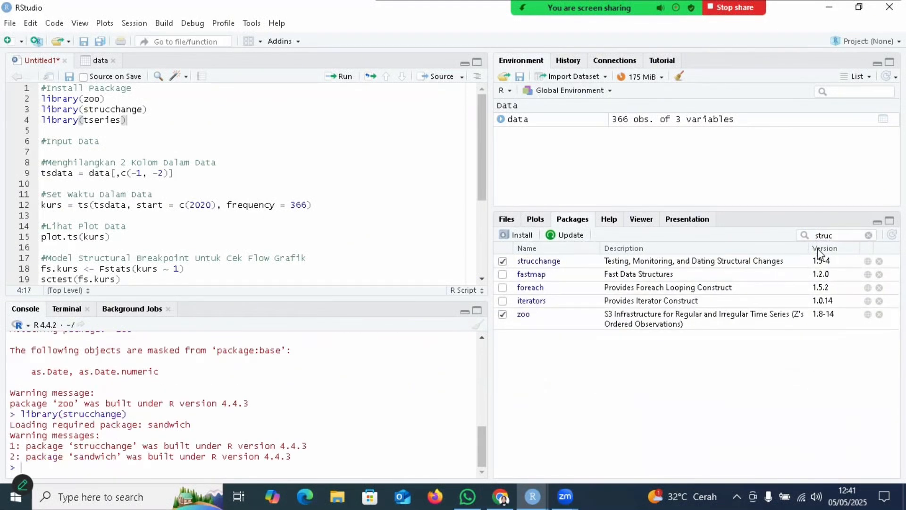
Step: Search the package list for tse and load the tseries package
{"action": "left_click", "coordinate": [869, 235]}
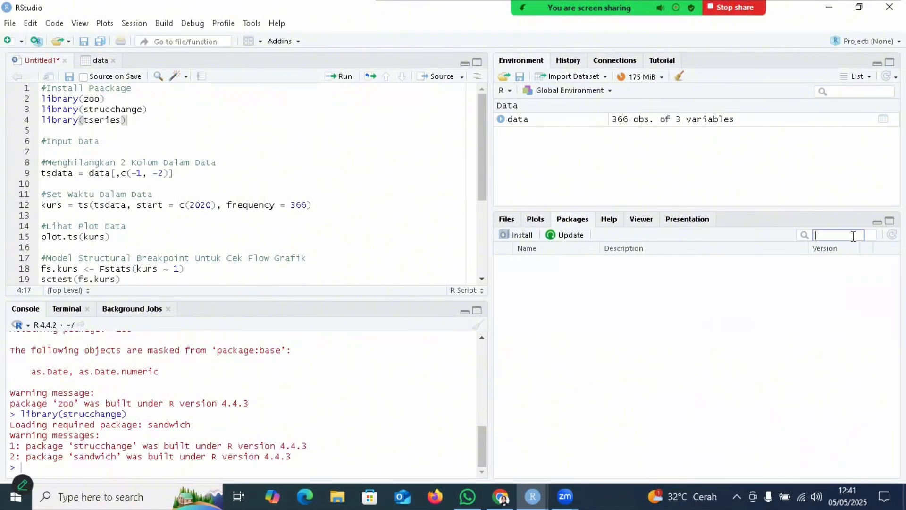
{"action": "type", "text": "tse"}
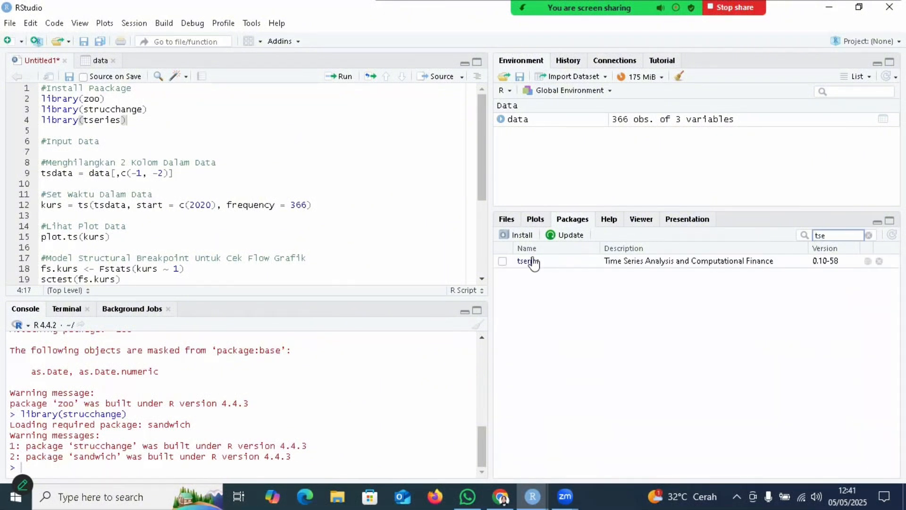
{"action": "left_click", "coordinate": [503, 261]}
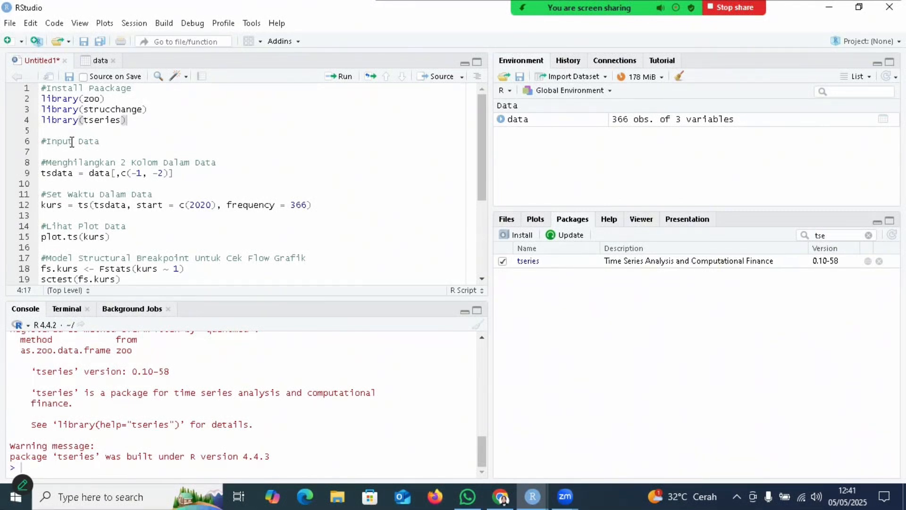
Step: Run tsdata = data[,c(-1, -2)] from the script to drop the first two columns, and view the tsdata table
{"action": "left_click", "coordinate": [45, 162]}
{"action": "left_click", "coordinate": [97, 65]}
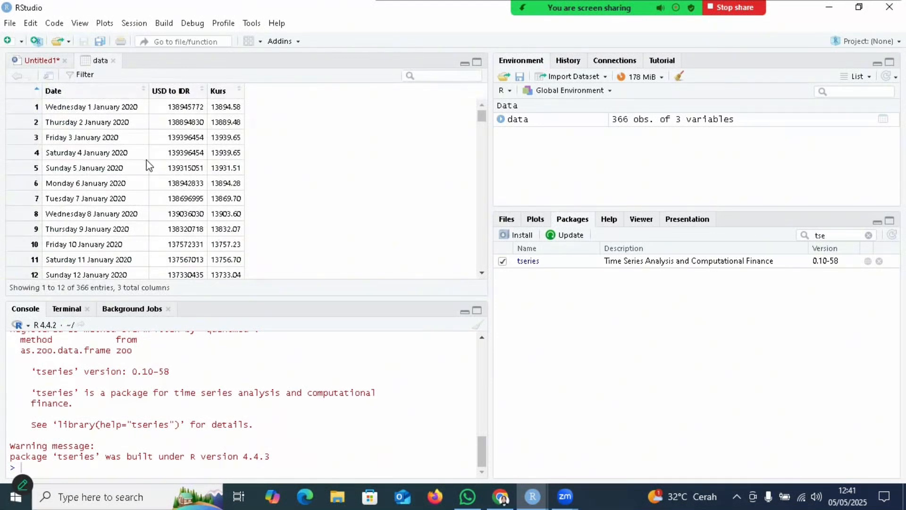
{"action": "left_click", "coordinate": [40, 61]}
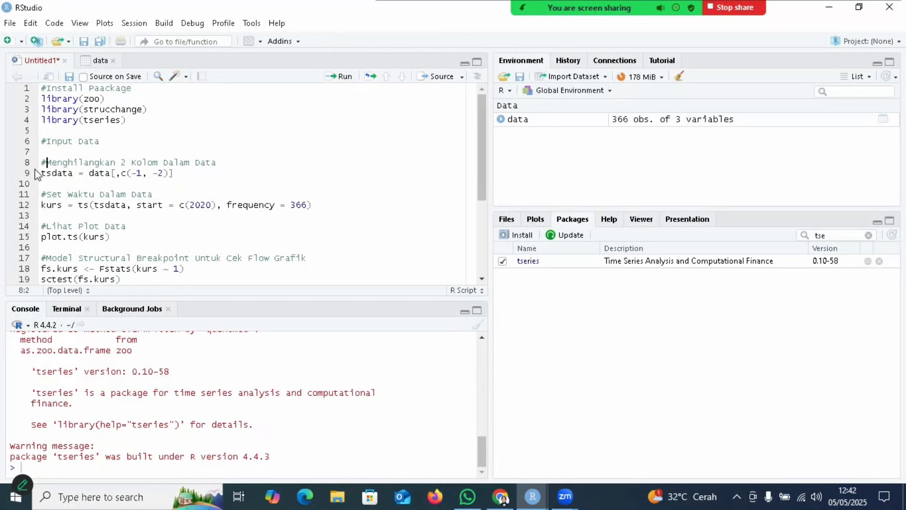
{"action": "left_click_drag", "start_coordinate": [42, 173], "coordinate": [175, 173]}
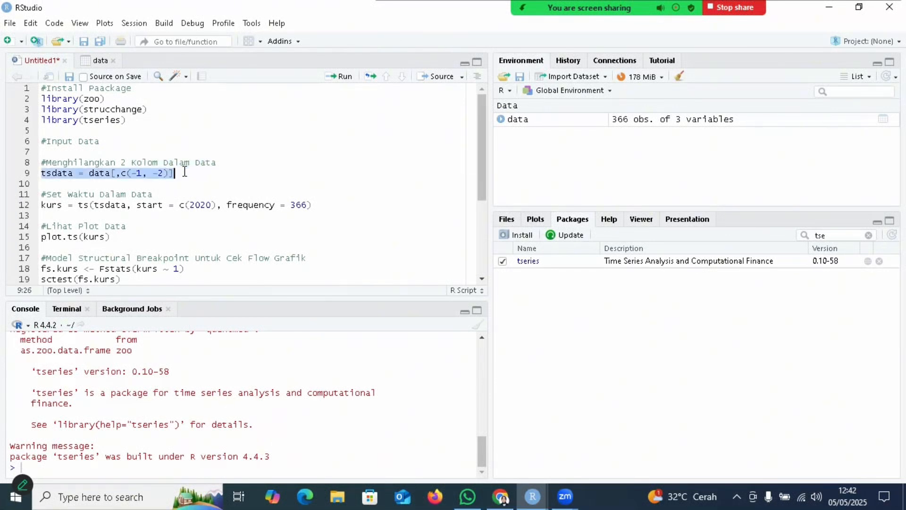
{"action": "left_click", "coordinate": [341, 79]}
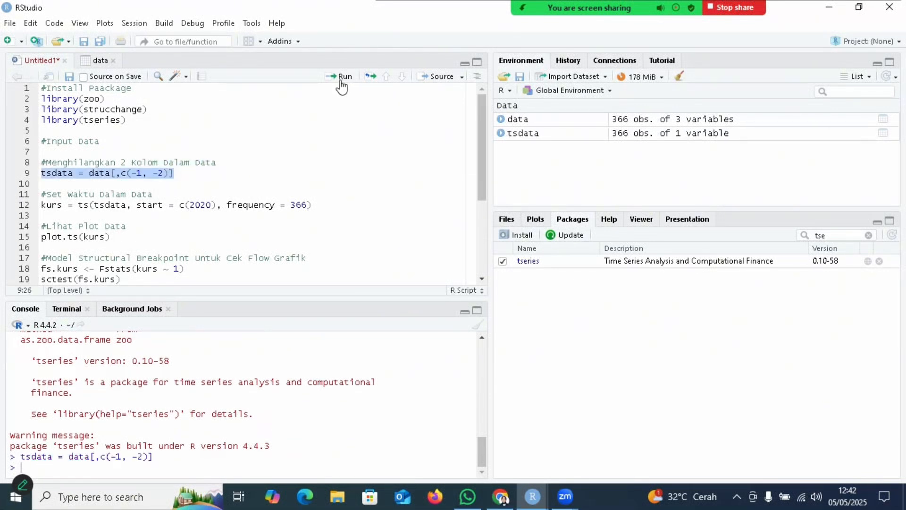
{"action": "left_click", "coordinate": [521, 135]}
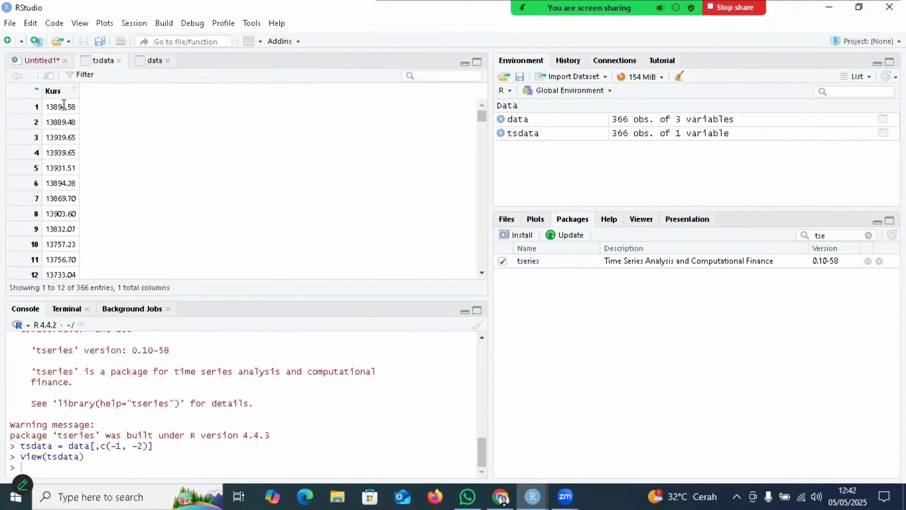
{"action": "left_click", "coordinate": [42, 60]}
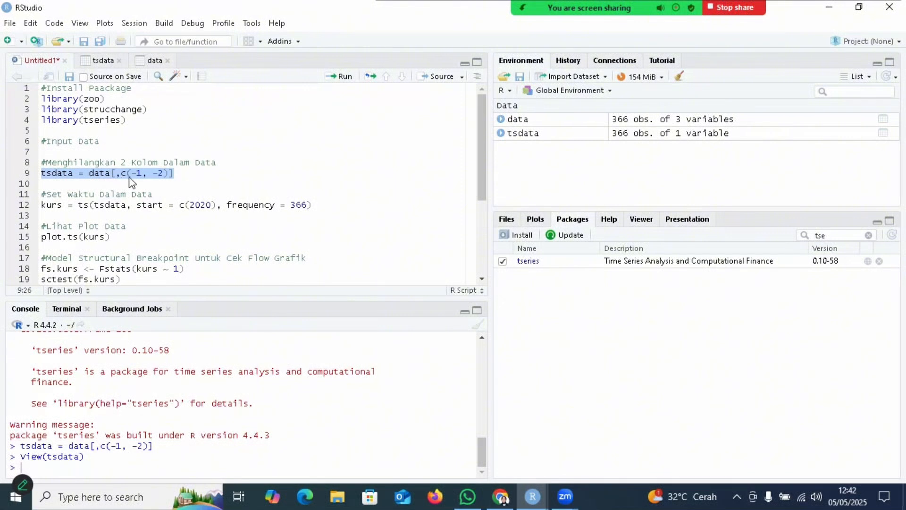
Step: Run the script line kurs = ts(tsdata, start = c(2020), frequency = 366) to create the time series
{"action": "left_click", "coordinate": [42, 204]}
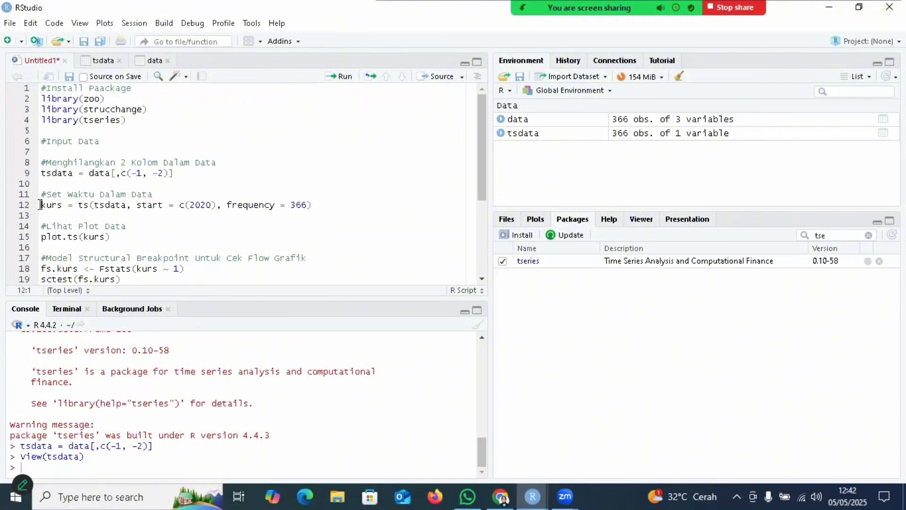
{"action": "left_click_drag", "start_coordinate": [41, 205], "coordinate": [349, 202]}
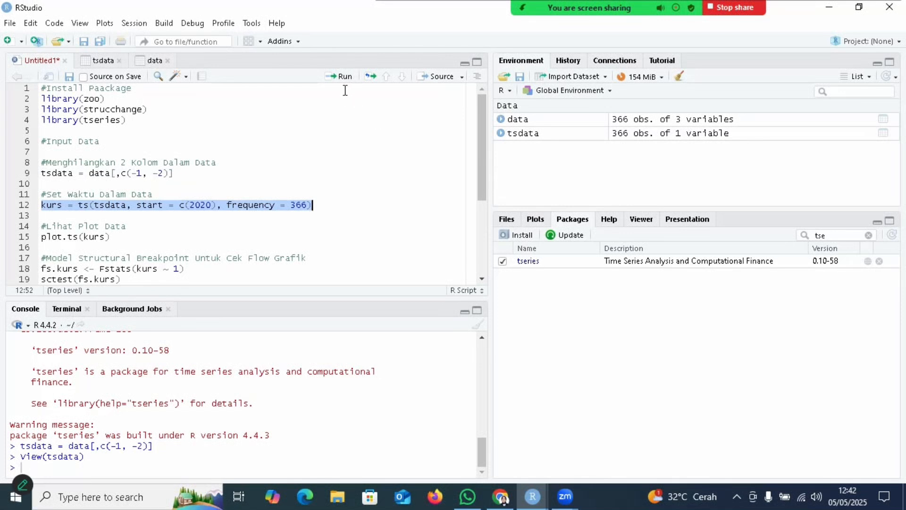
{"action": "left_click", "coordinate": [341, 77]}
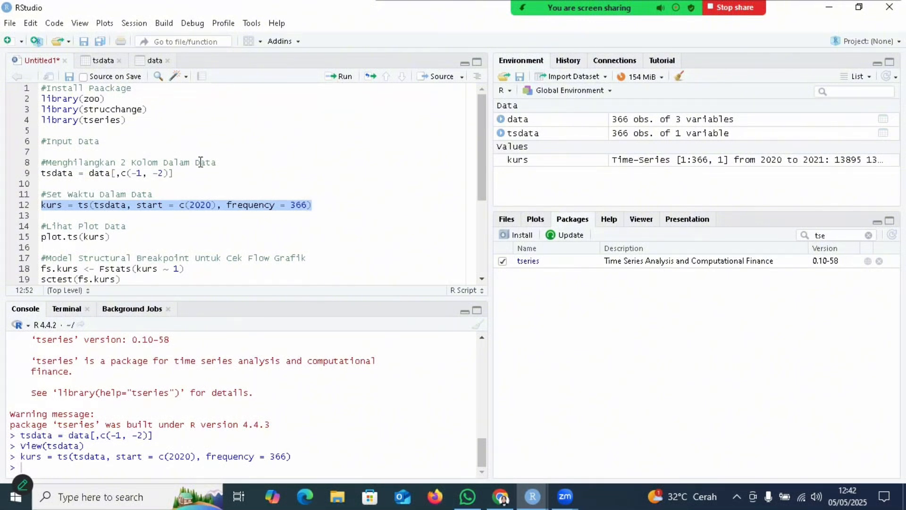
Step: Run the script line plot.ts(kurs) to plot the exchange rate time series
{"action": "left_click", "coordinate": [42, 239]}
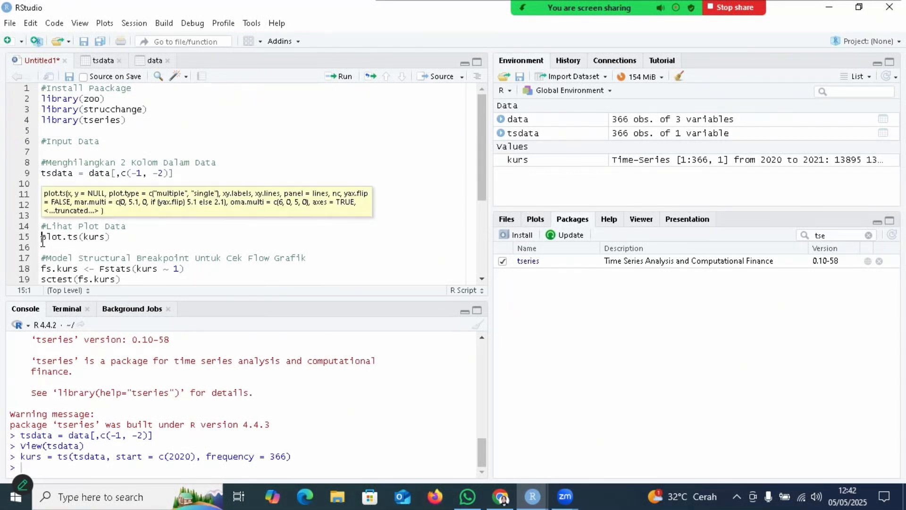
{"action": "left_click_drag", "start_coordinate": [42, 238], "coordinate": [114, 239]}
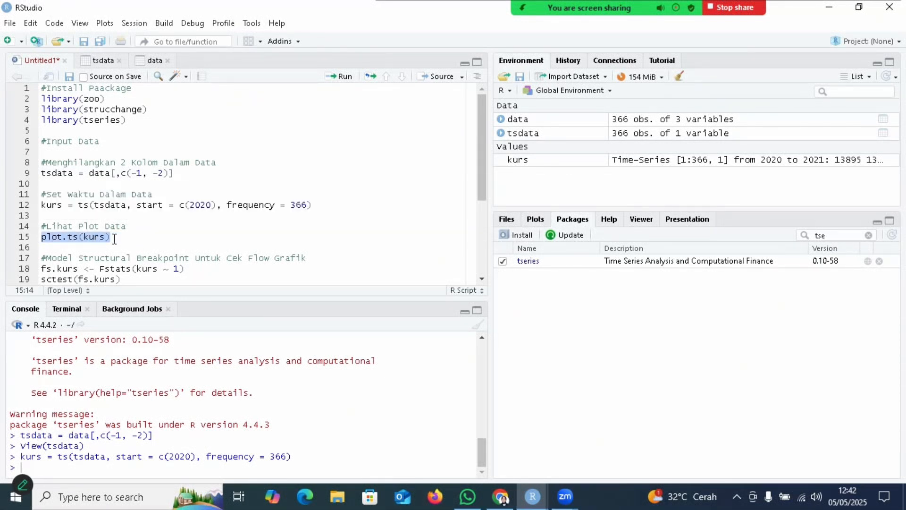
{"action": "left_click", "coordinate": [341, 80]}
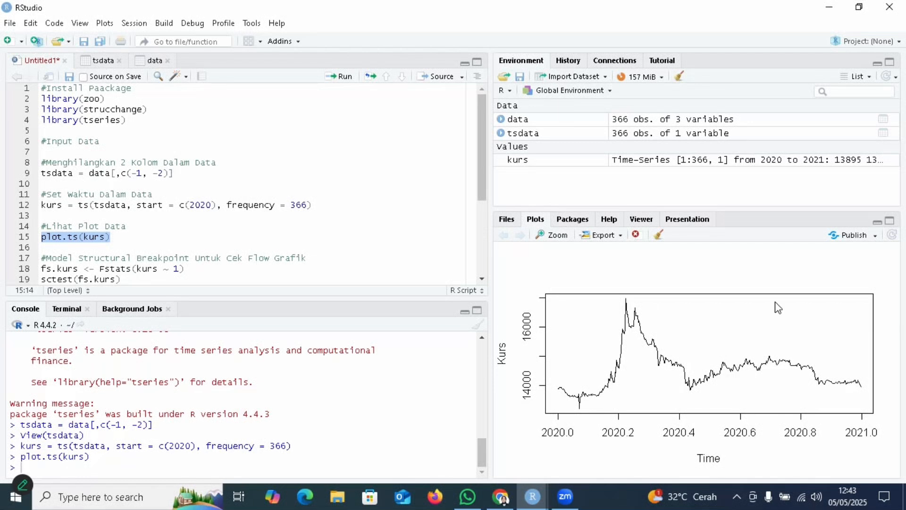
Step: Run fs.kurs <- Fstats(kurs ~ 1) and sctest(fs.kurs) from the script to test for a structural break
{"action": "scroll", "coordinate": [66, 279], "scroll_direction": "down", "scroll_amount": 2}
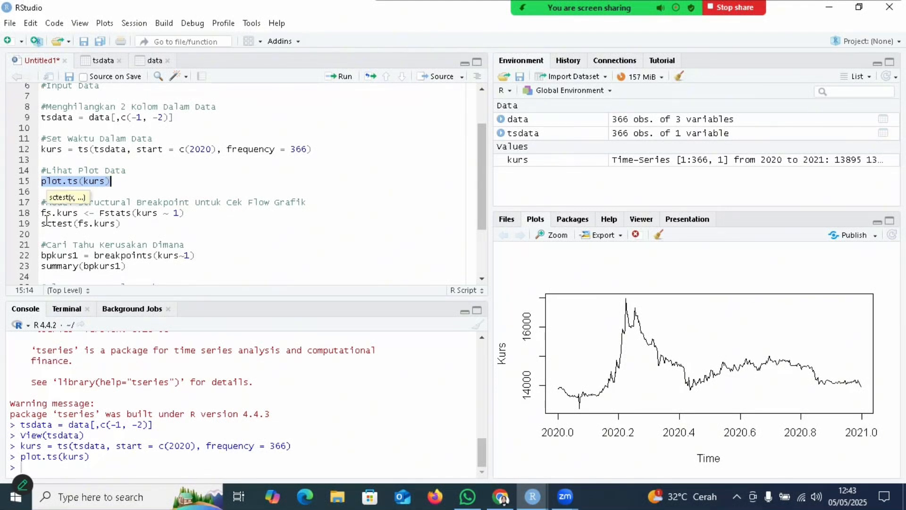
{"action": "left_click", "coordinate": [76, 222]}
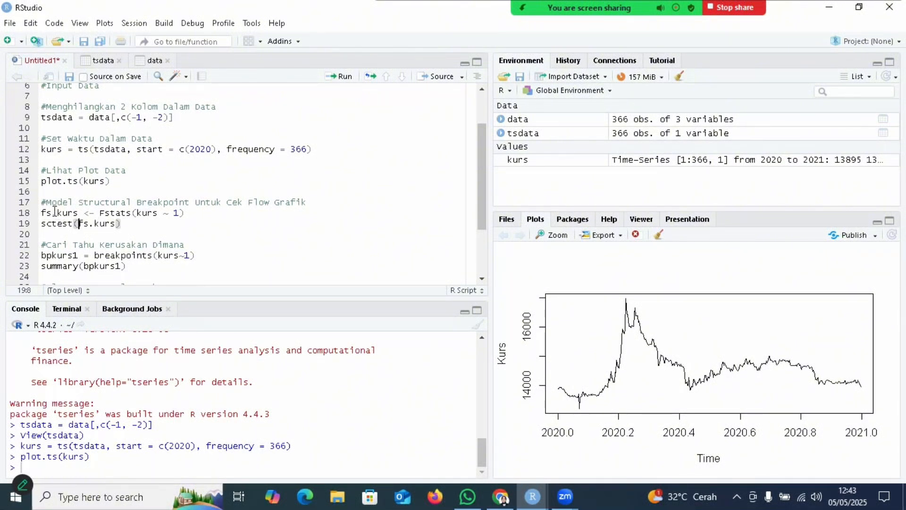
{"action": "left_click_drag", "start_coordinate": [42, 212], "coordinate": [123, 223]}
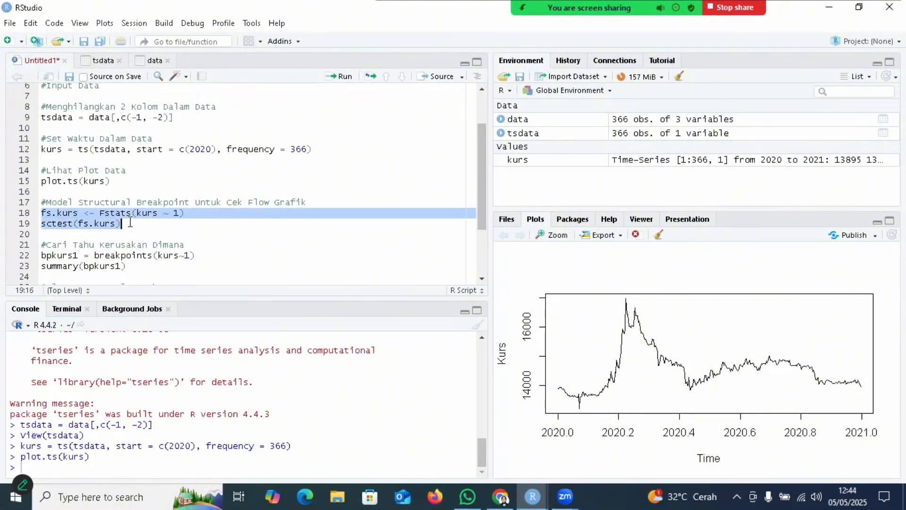
{"action": "left_click", "coordinate": [344, 78]}
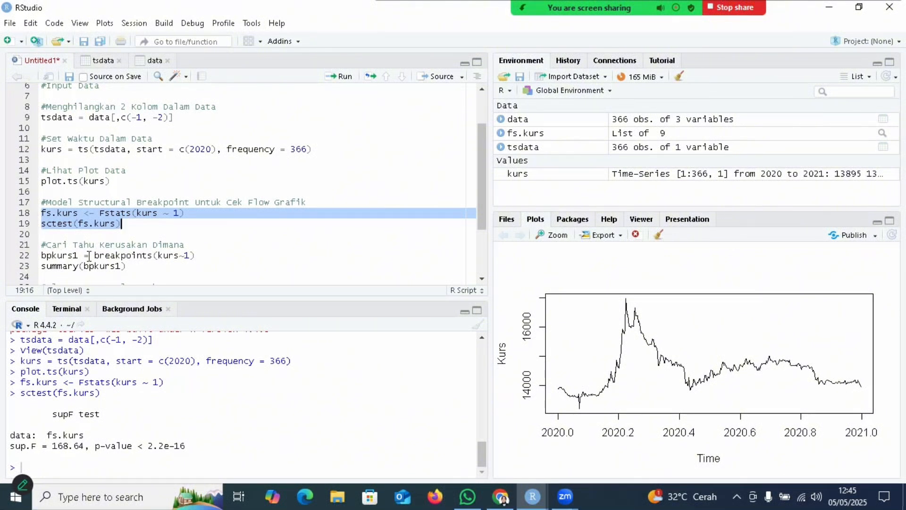
Step: Run bpkurs1 = breakpoints(kurs~1) and summary(bpkurs1) from the script, and review the breakpoint numbers, break dates and fit in the output
{"action": "left_click_drag", "start_coordinate": [41, 256], "coordinate": [126, 266]}
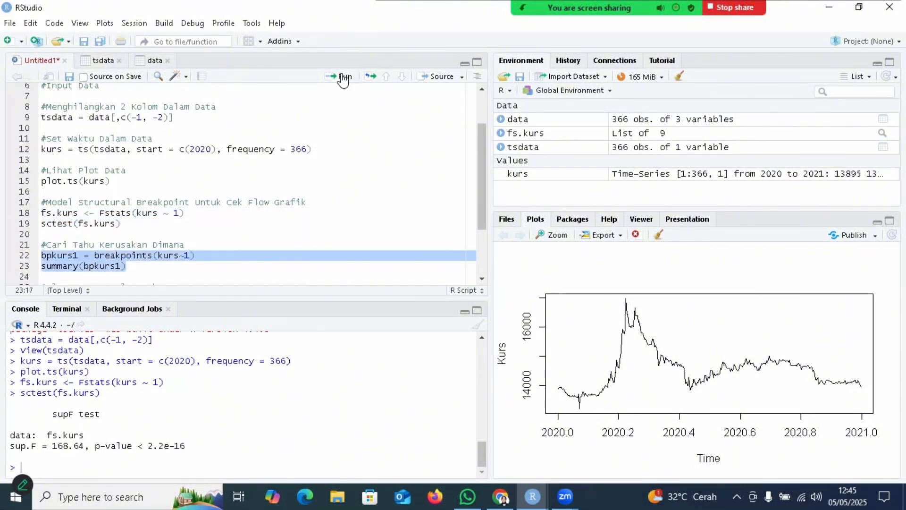
{"action": "left_click", "coordinate": [343, 79]}
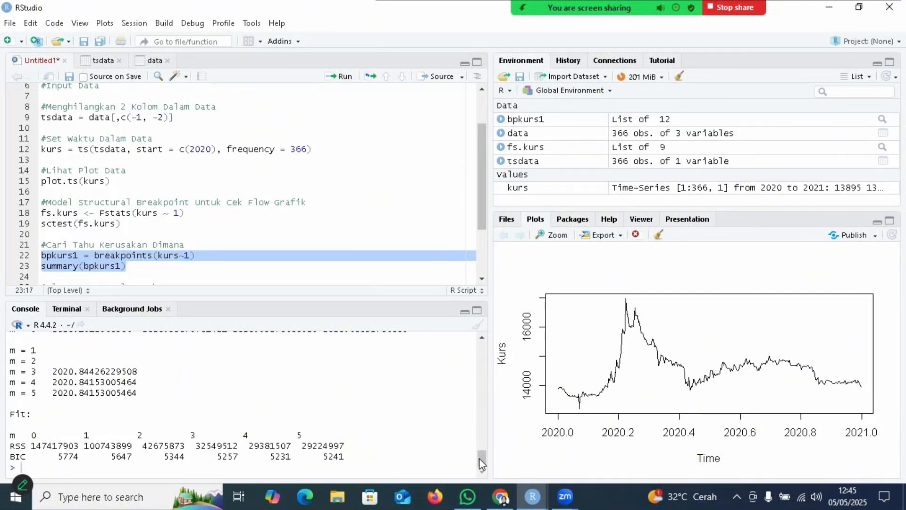
{"action": "left_click_drag", "start_coordinate": [480, 459], "coordinate": [481, 437]}
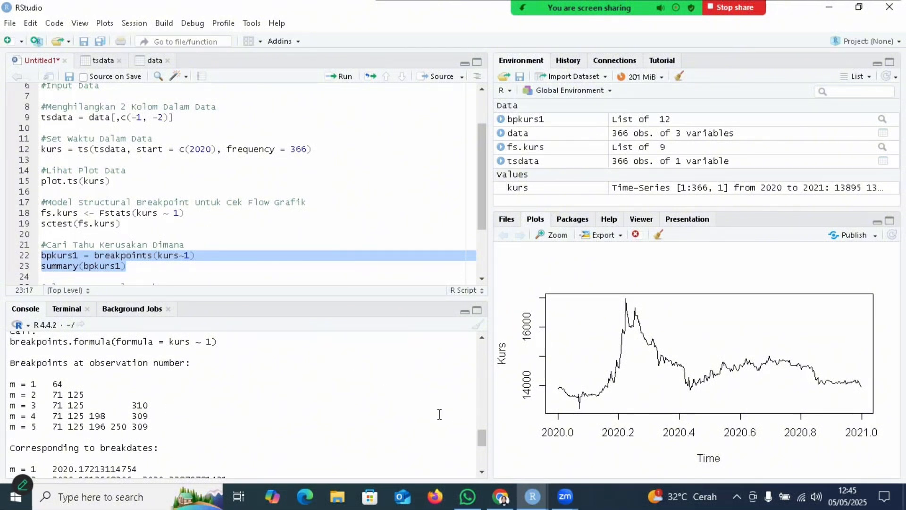
{"action": "left_click_drag", "start_coordinate": [483, 432], "coordinate": [486, 442]}
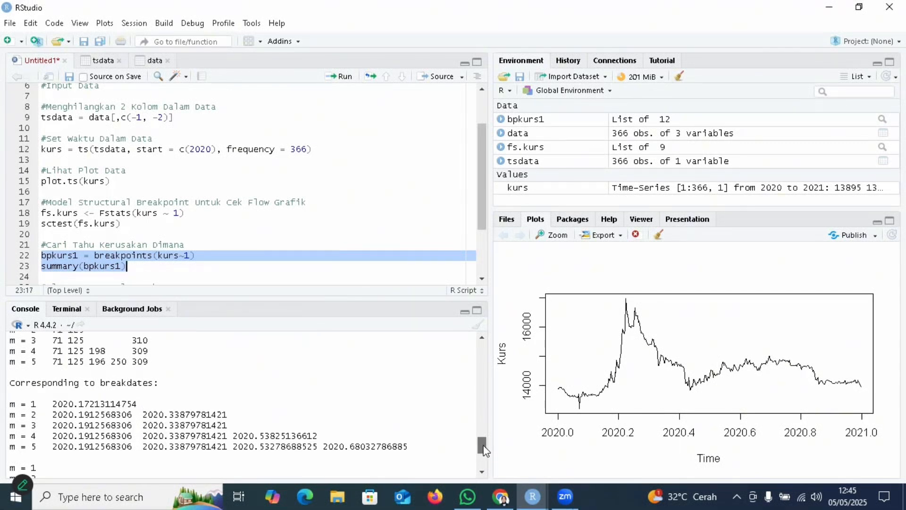
{"action": "left_click_drag", "start_coordinate": [483, 444], "coordinate": [481, 452]}
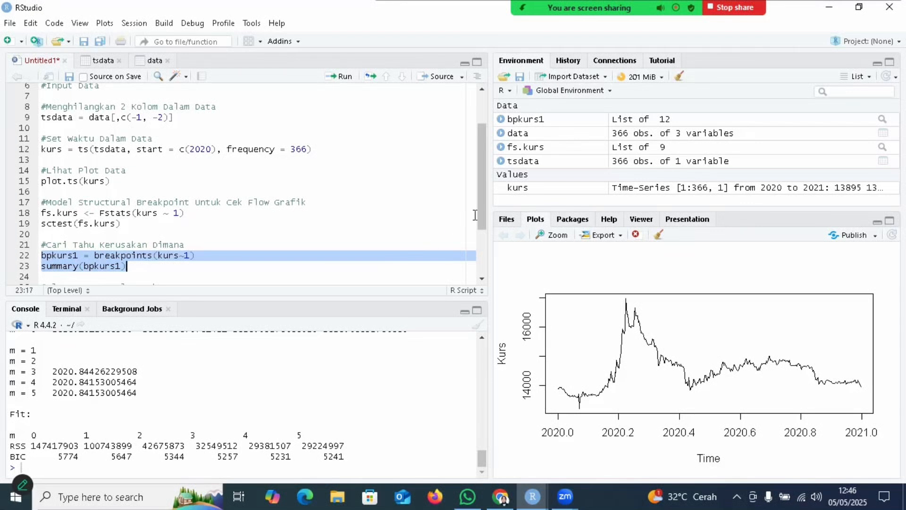
Step: Run the script line bpkurs2 = confint(bpkurs1) to compute the breakpoints' confidence intervals
{"action": "left_click_drag", "start_coordinate": [481, 213], "coordinate": [489, 277]}
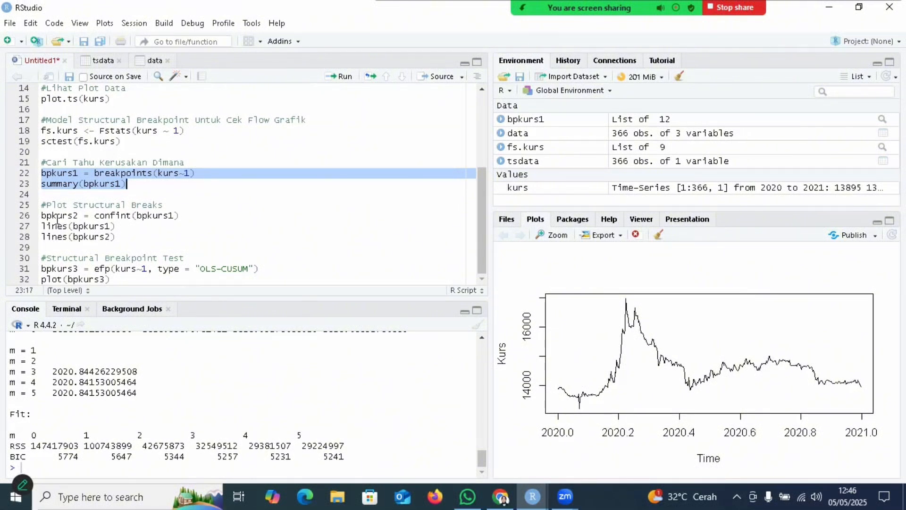
{"action": "left_click", "coordinate": [42, 215]}
{"action": "left_click", "coordinate": [194, 217], "text": "shift"}
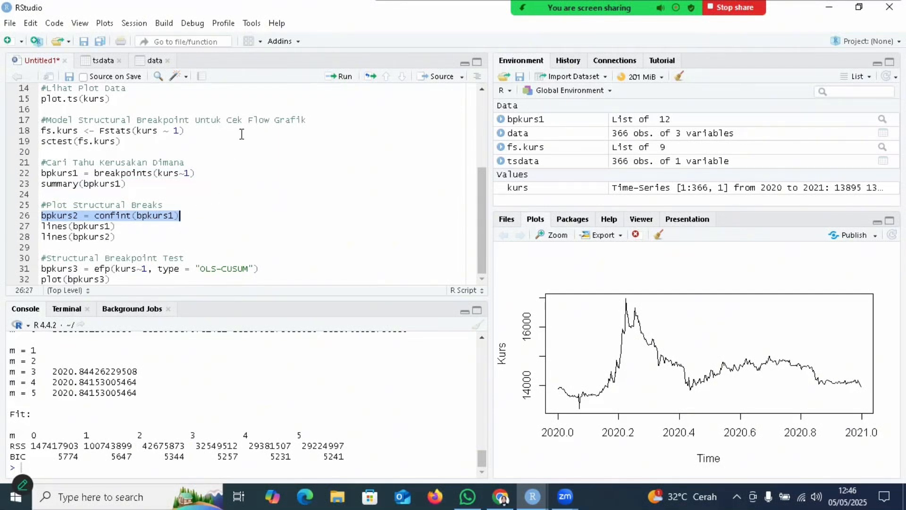
{"action": "left_click", "coordinate": [344, 78]}
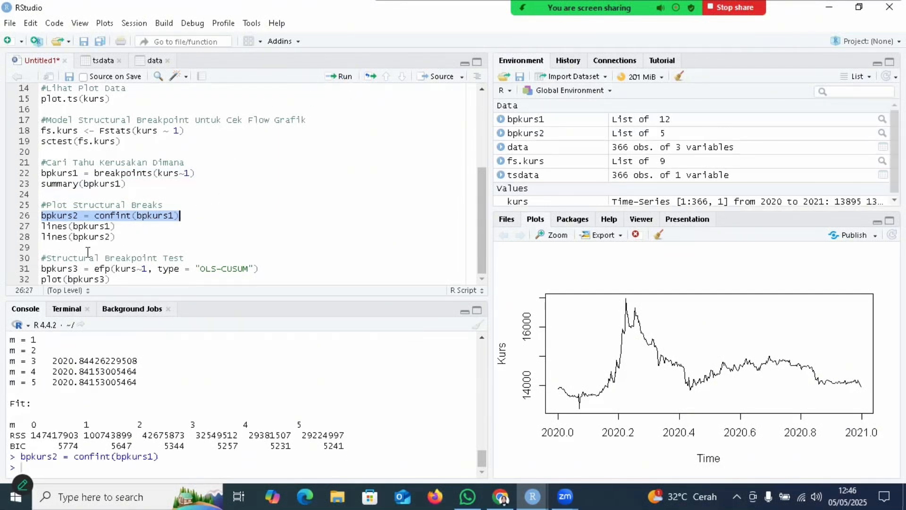
Step: Run lines(bpkurs1) and lines(bpkurs2) from the script to add the breakpoints and their confidence intervals to the plot
{"action": "left_click_drag", "start_coordinate": [41, 226], "coordinate": [115, 226]}
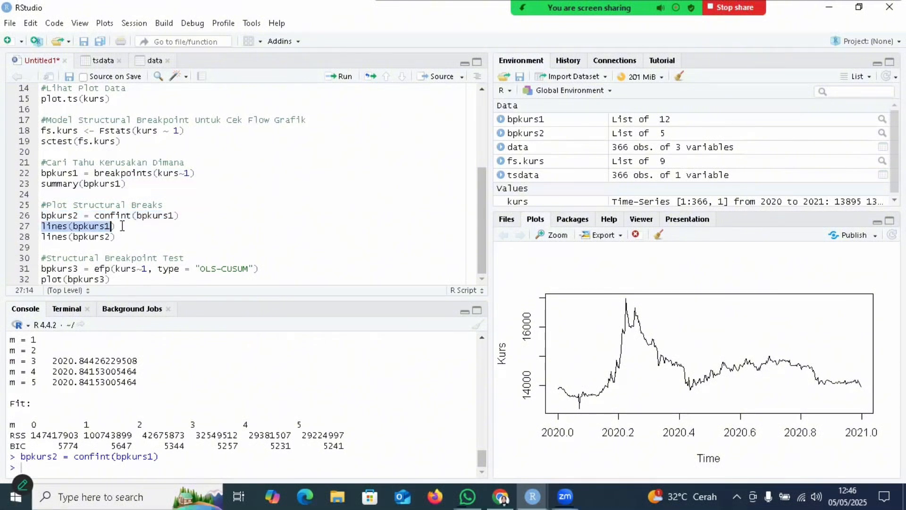
{"action": "left_click", "coordinate": [344, 76]}
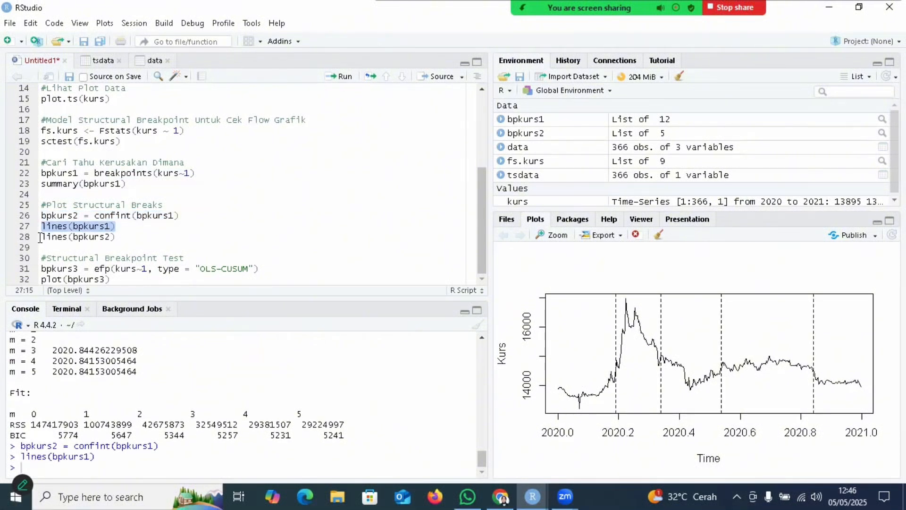
{"action": "left_click_drag", "start_coordinate": [42, 237], "coordinate": [115, 237]}
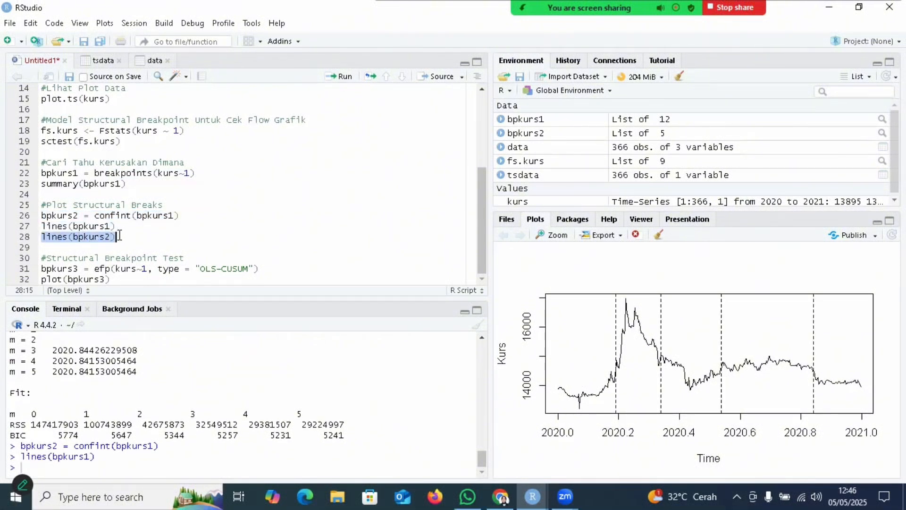
{"action": "left_click", "coordinate": [344, 78]}
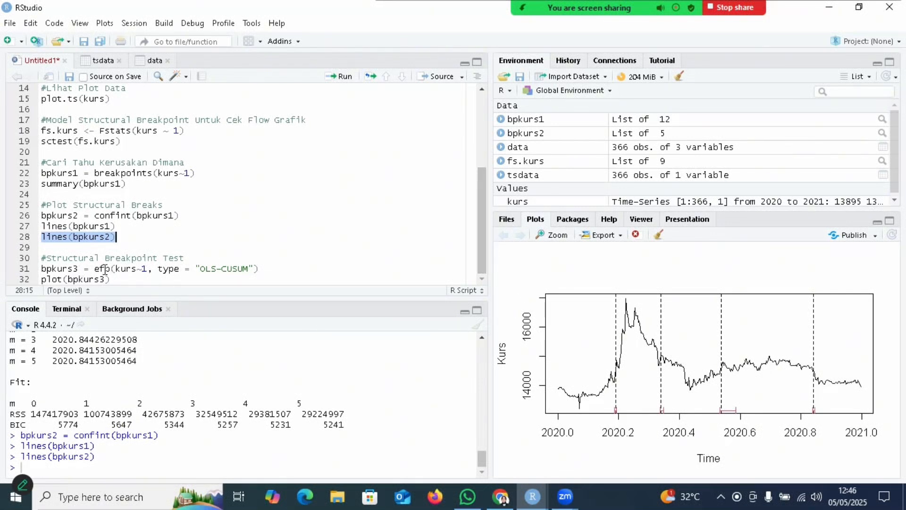
Step: Run bpkurs3 = efp(kurs~1, type = "OLS-CUSUM") and plot(bpkurs3) from the script to plot the OLS-based CUSUM test
{"action": "mouse_move", "coordinate": [101, 270]}
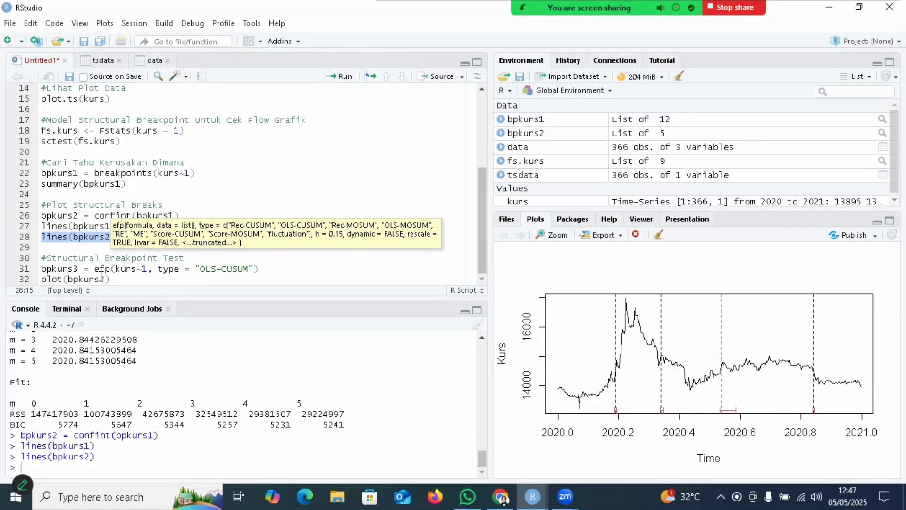
{"action": "left_click_drag", "start_coordinate": [43, 269], "coordinate": [125, 278]}
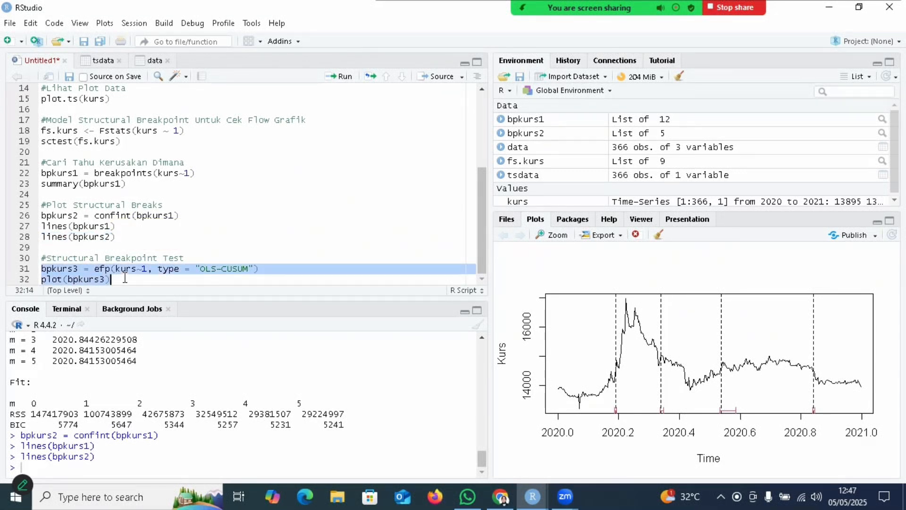
{"action": "left_click", "coordinate": [342, 77]}
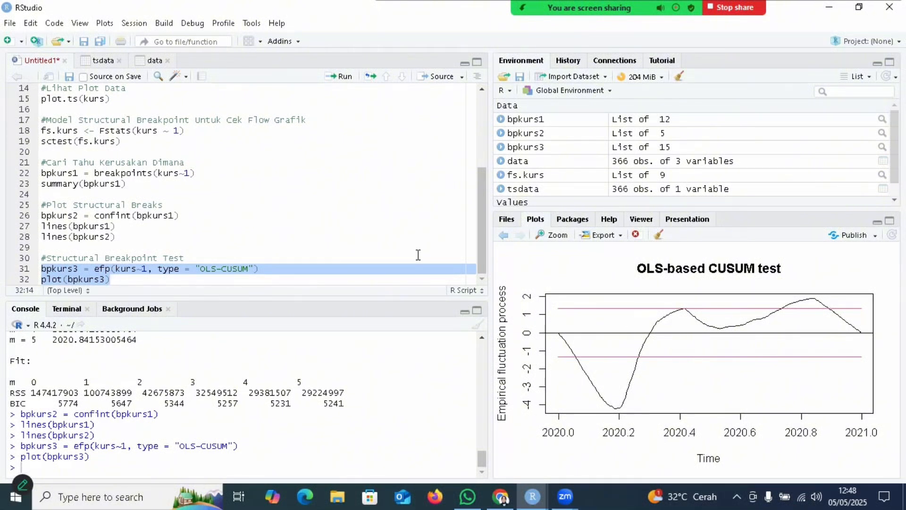
{"action": "left_click_drag", "start_coordinate": [482, 250], "coordinate": [482, 270]}
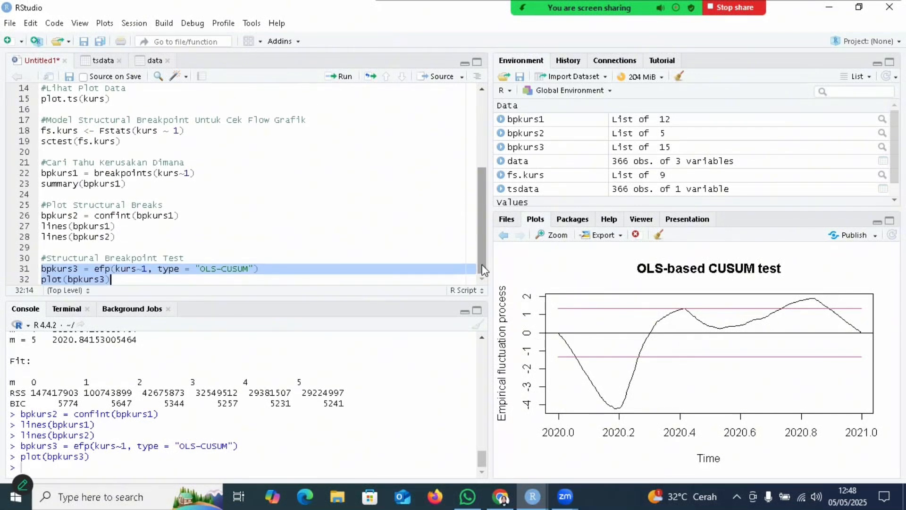